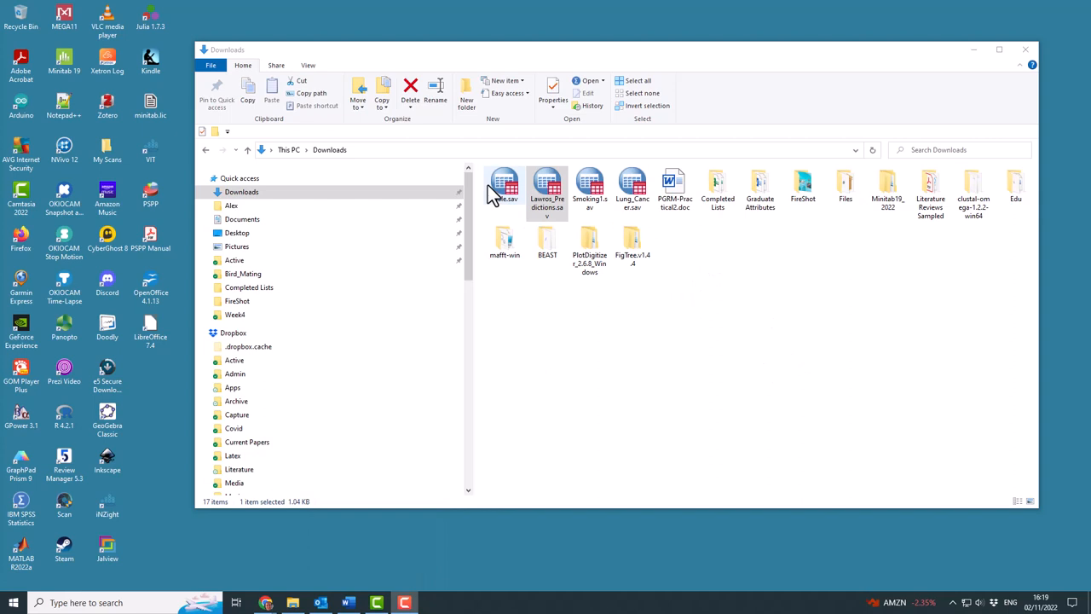
Step: Launch Lawros_Predictions.sav from the Downloads folder into IBM SPSS Statistics
{"action": "double_click", "coordinate": [552, 185]}
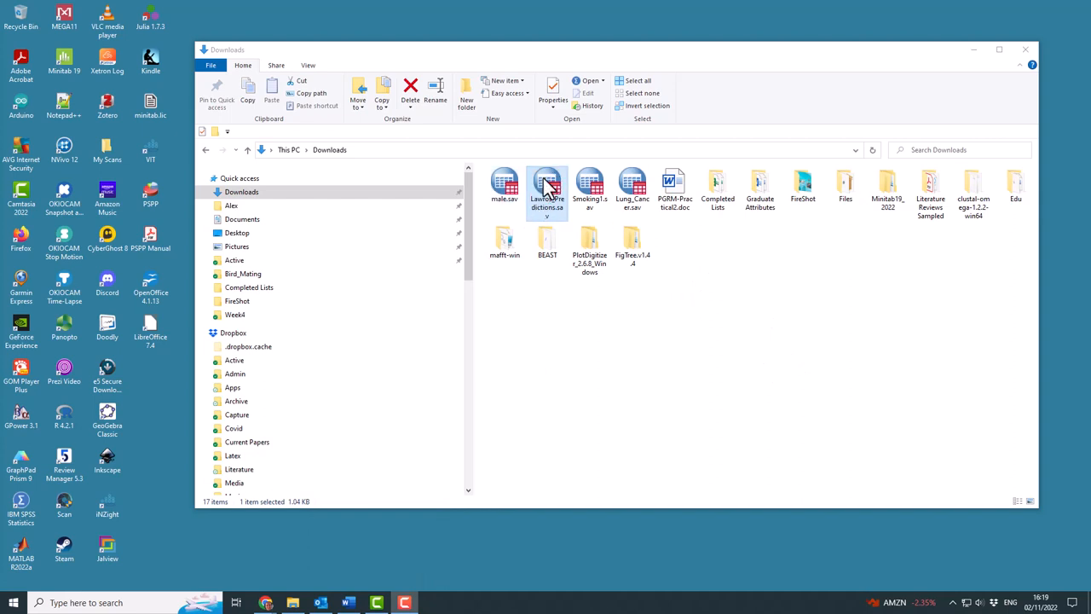
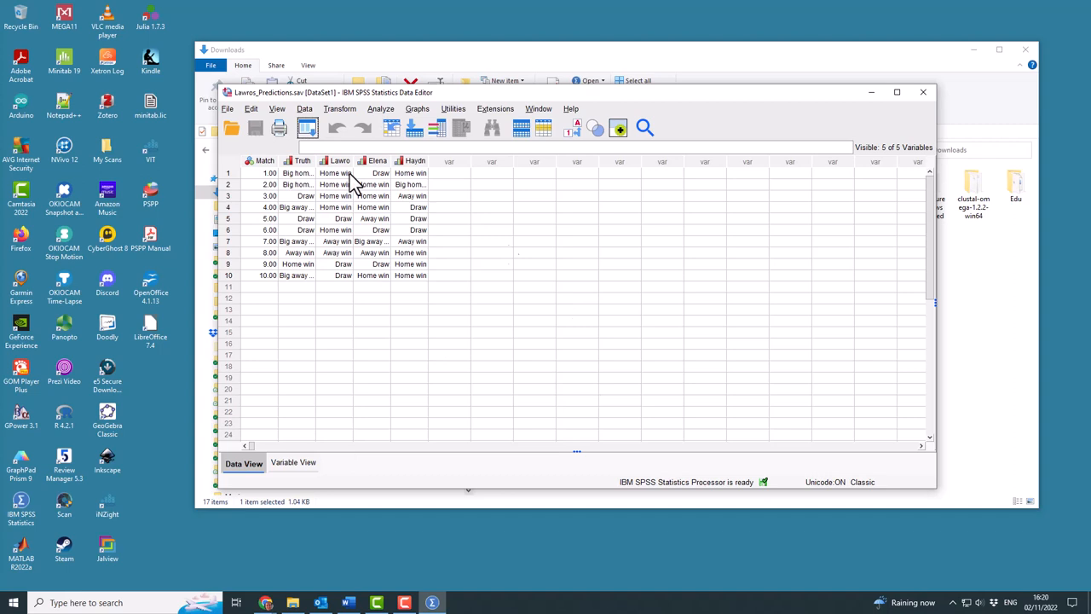
Step: Start a Crosstabs analysis from Analyze > Descriptive Statistics
{"action": "left_click", "coordinate": [380, 108]}
{"action": "mouse_move", "coordinate": [415, 167]}
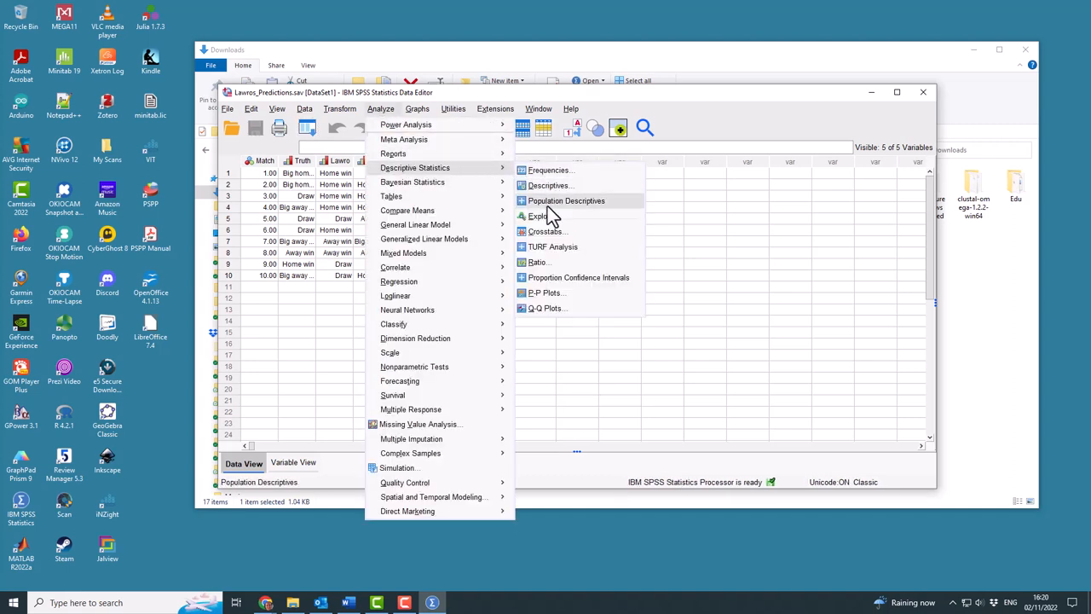
{"action": "left_click", "coordinate": [545, 231]}
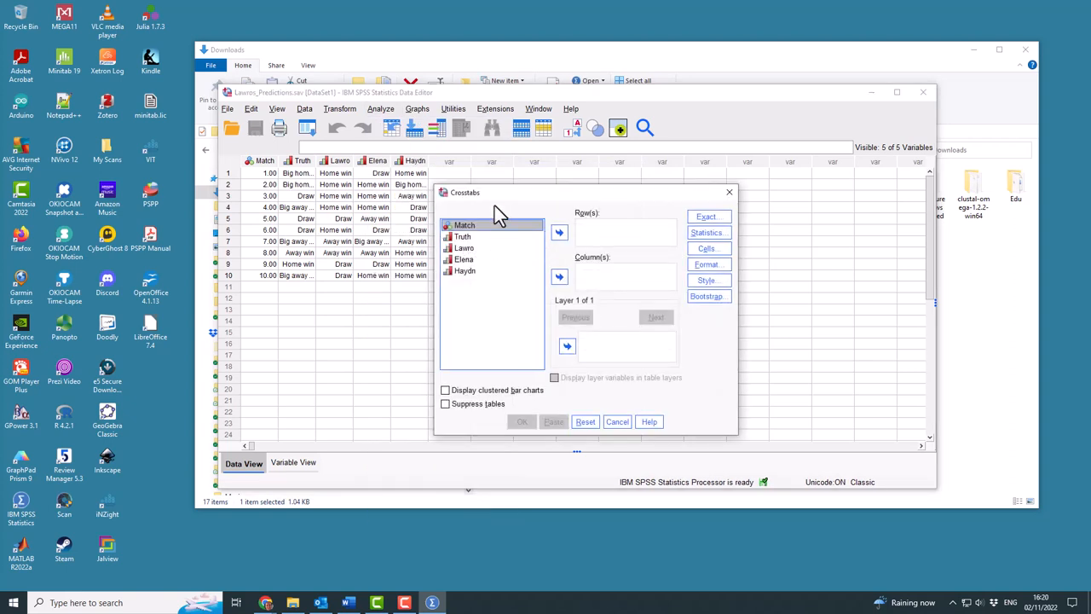
Step: Replace Match with Truth as the crosstab row variable
{"action": "left_click", "coordinate": [559, 234]}
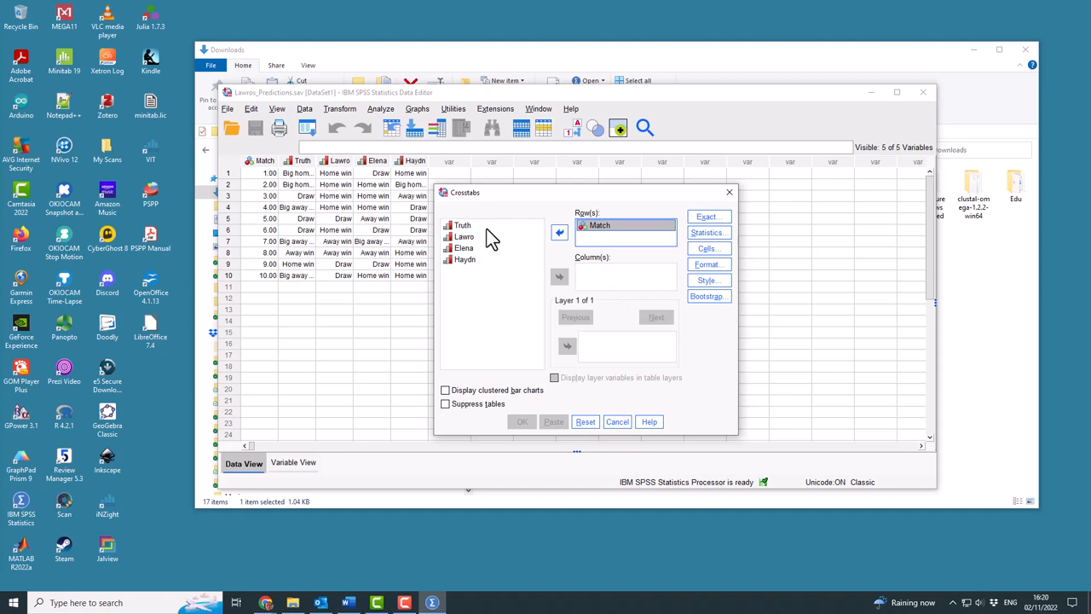
{"action": "left_click", "coordinate": [467, 236]}
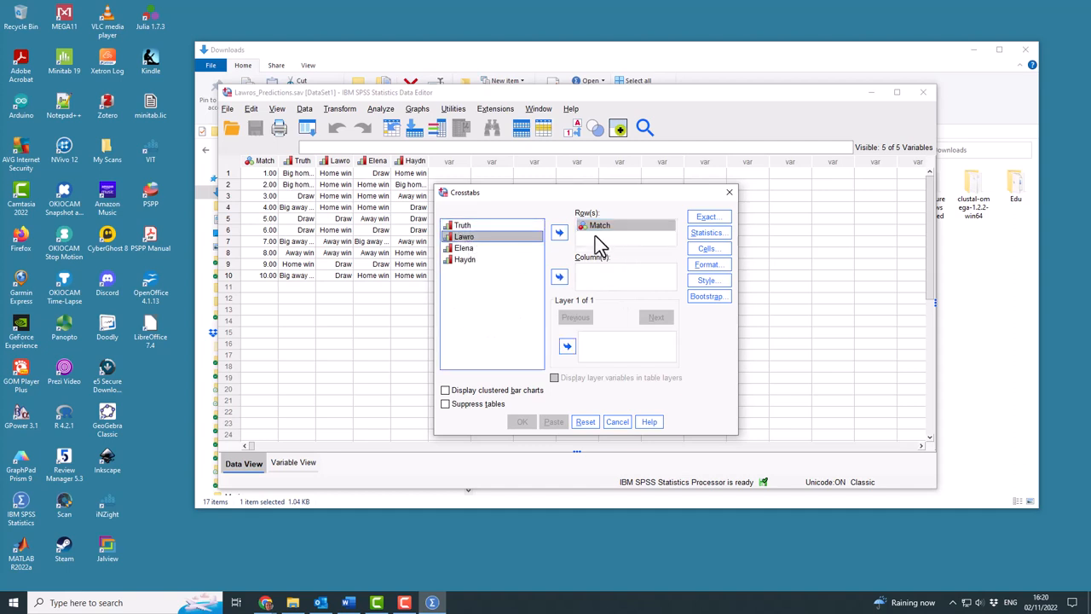
{"action": "left_click", "coordinate": [600, 226]}
{"action": "left_click", "coordinate": [559, 234]}
{"action": "left_click", "coordinate": [462, 236]}
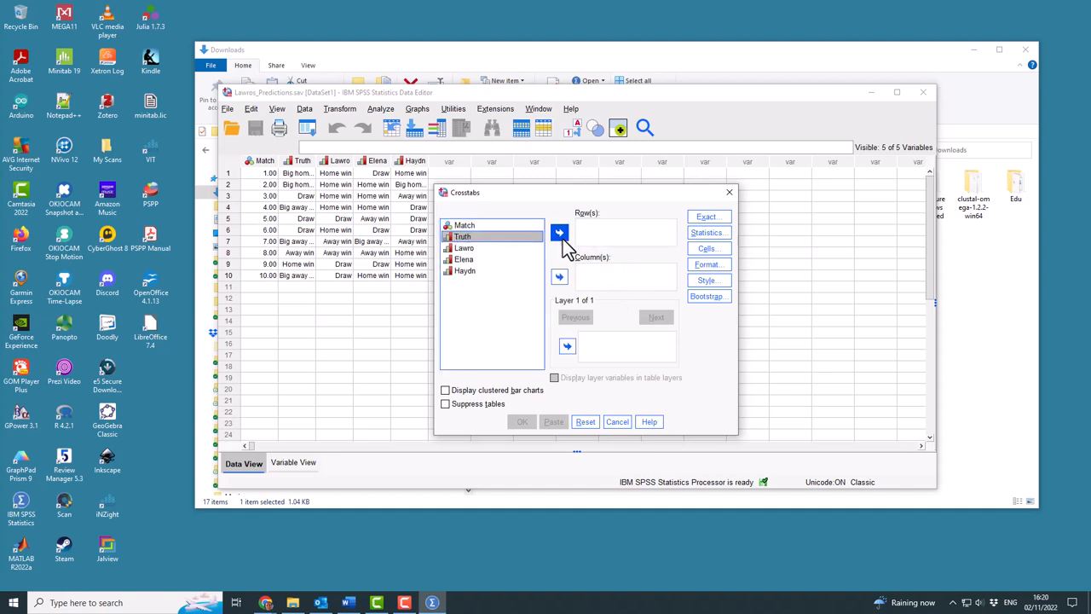
{"action": "left_click", "coordinate": [559, 234]}
{"action": "left_click", "coordinate": [464, 247]}
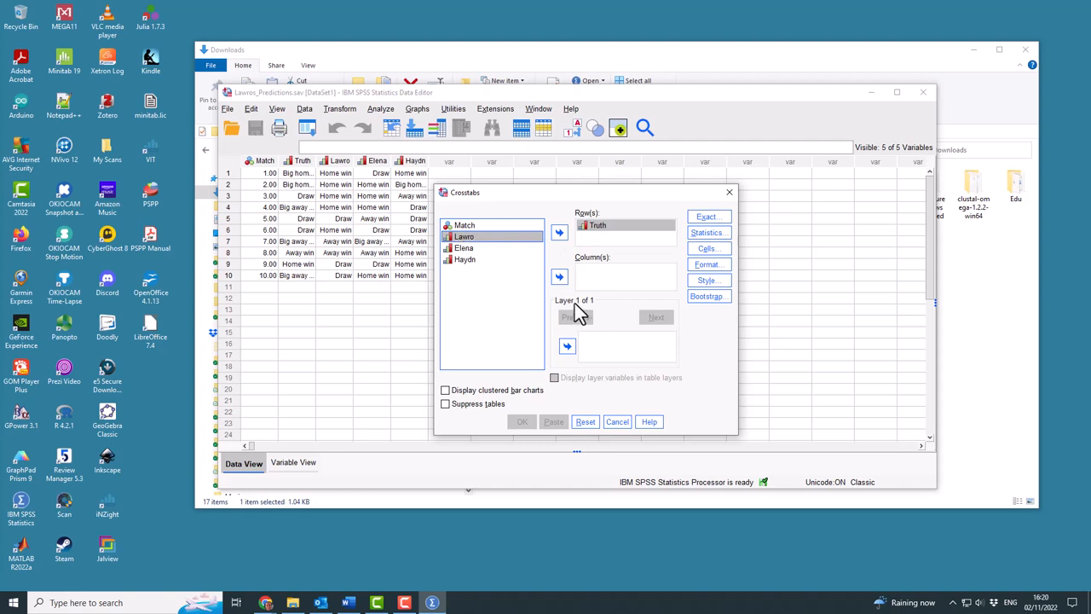
Step: Add Lawro, Elena and Haydn as the crosstab column variables
{"action": "left_click", "coordinate": [559, 276]}
{"action": "left_click", "coordinate": [467, 237]}
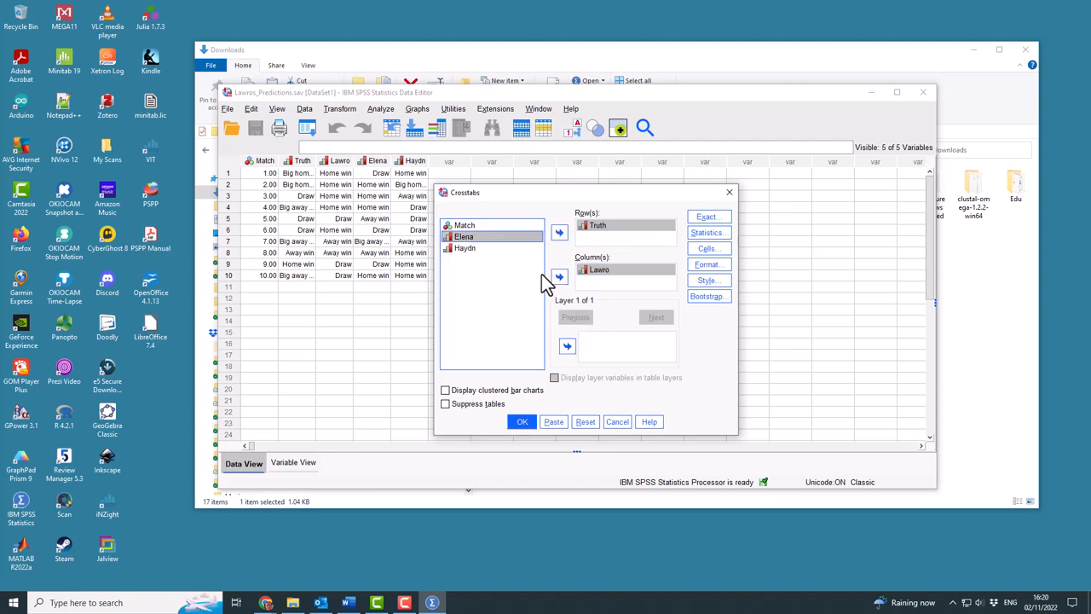
{"action": "left_click", "coordinate": [559, 277]}
{"action": "left_click", "coordinate": [466, 237]}
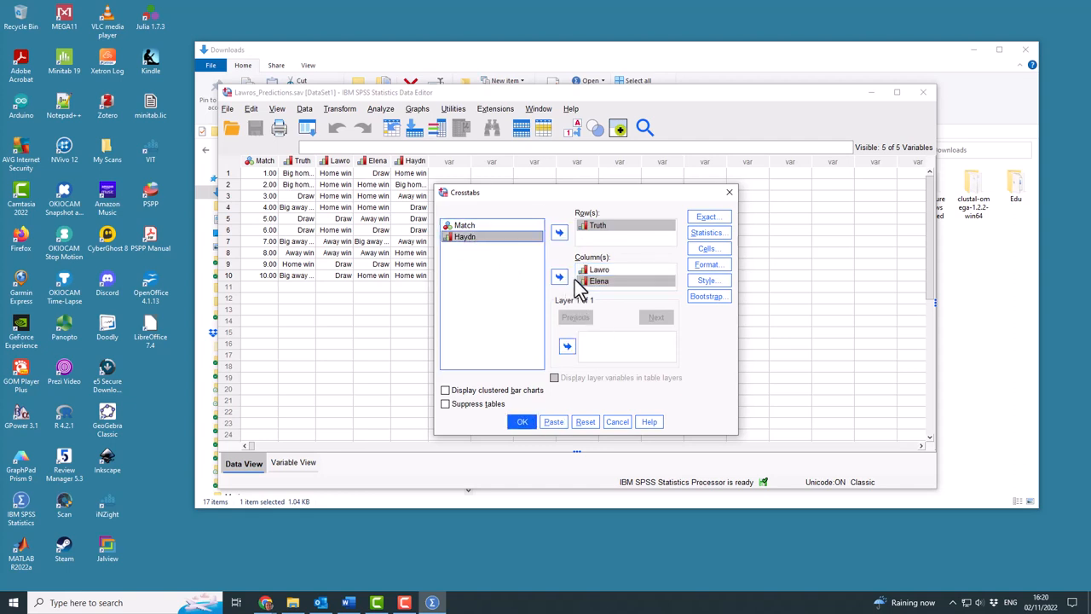
{"action": "left_click", "coordinate": [559, 276]}
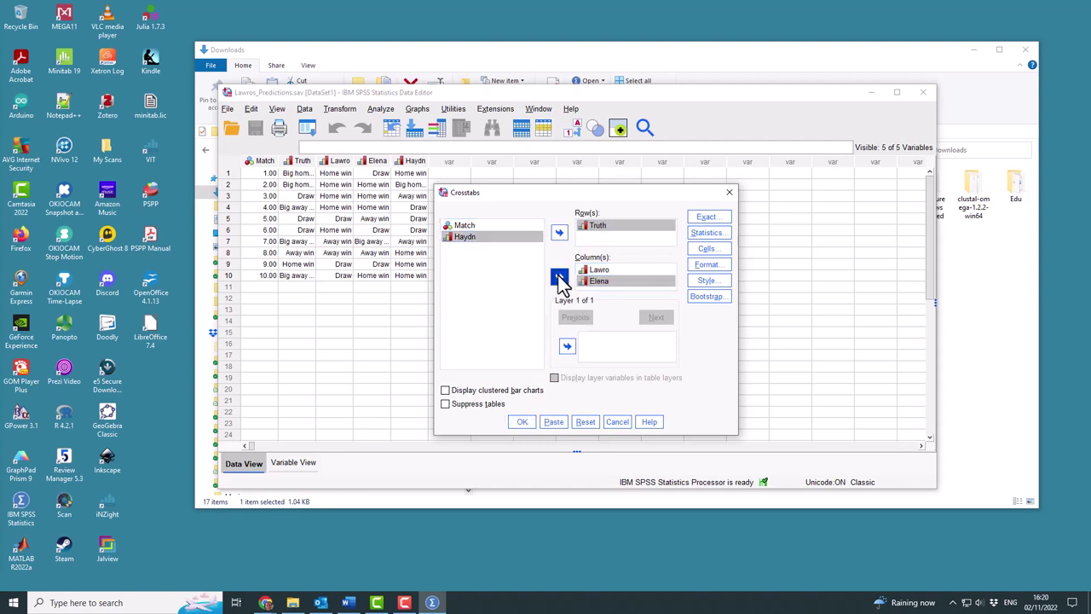
Step: Run the crosstabs and review the Truth by Lawro, Elena and Haydn tables in the output
{"action": "left_click", "coordinate": [522, 422]}
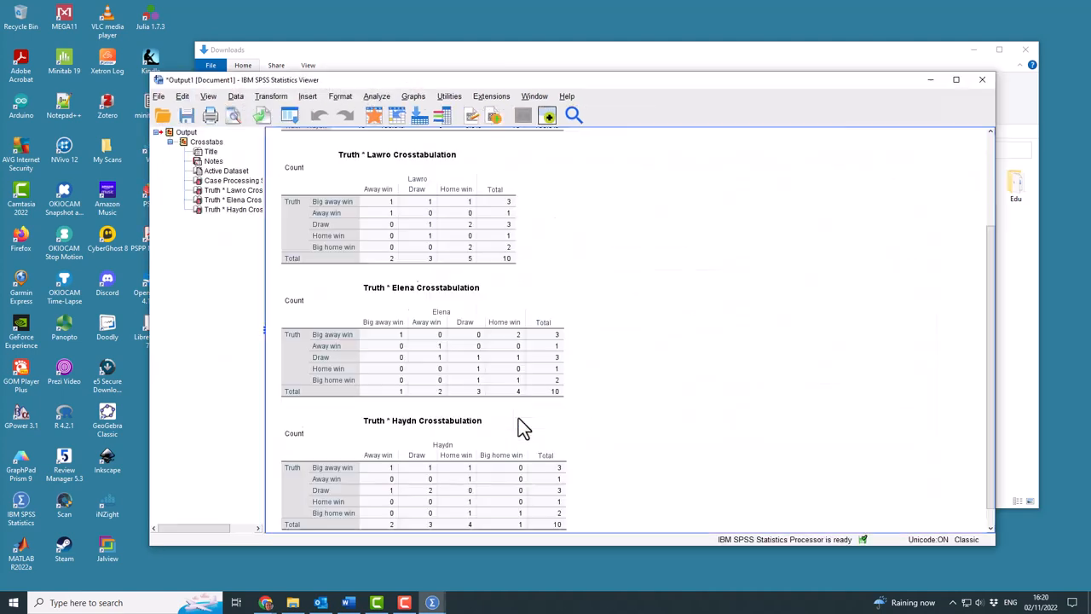
{"action": "scroll", "coordinate": [519, 418], "scroll_direction": "up", "scroll_amount": 3}
{"action": "left_click", "coordinate": [485, 322]}
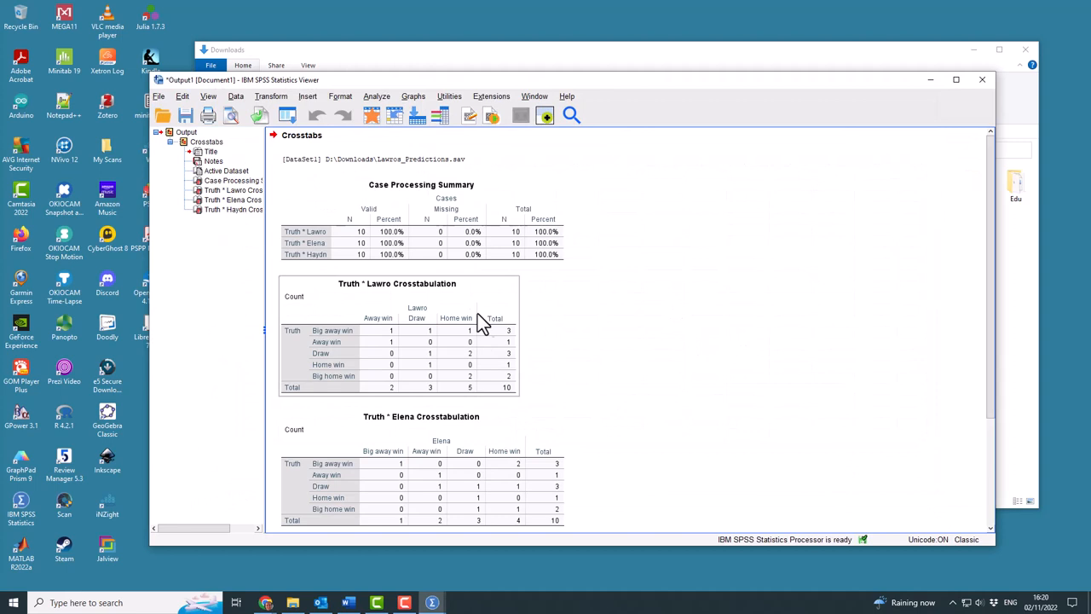
{"action": "scroll", "coordinate": [452, 477], "scroll_direction": "down", "scroll_amount": 3}
{"action": "left_click", "coordinate": [454, 481]}
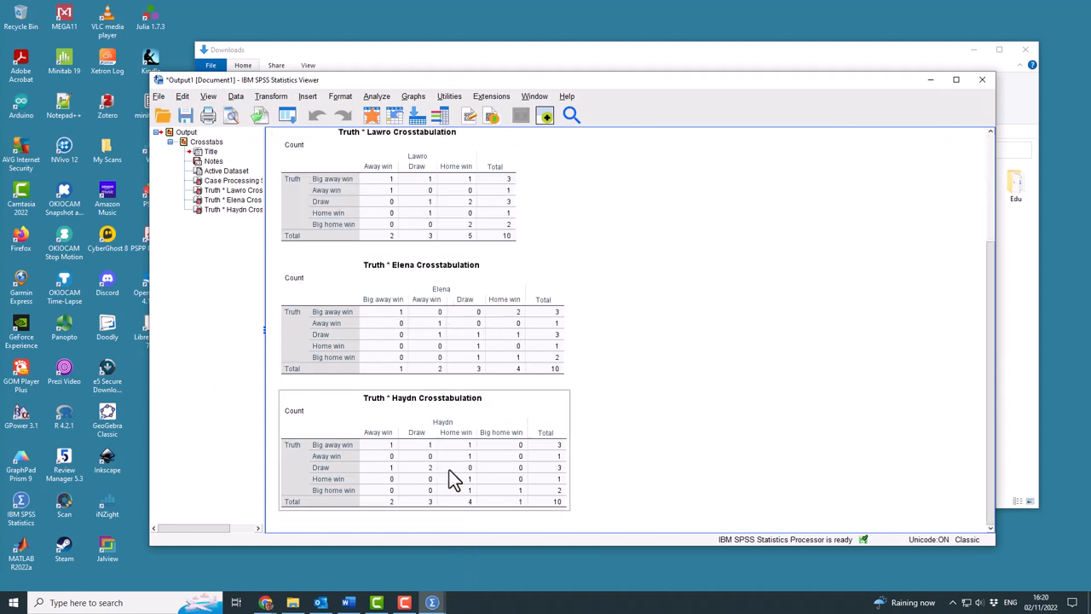
{"action": "scroll", "coordinate": [453, 482], "scroll_direction": "up", "scroll_amount": 3}
{"action": "left_click", "coordinate": [409, 324]}
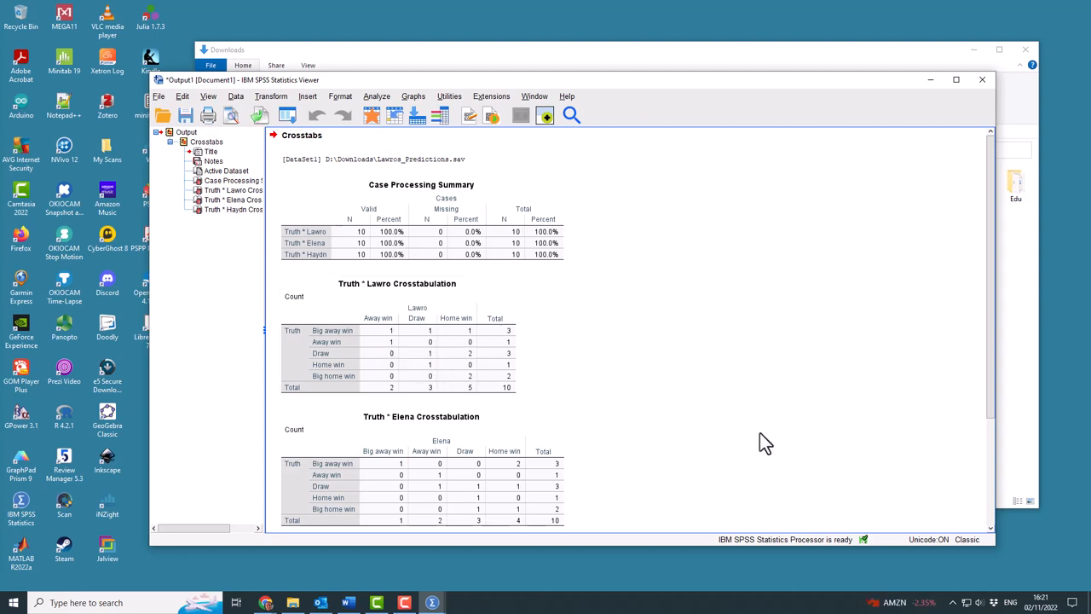
{"action": "left_click", "coordinate": [443, 358]}
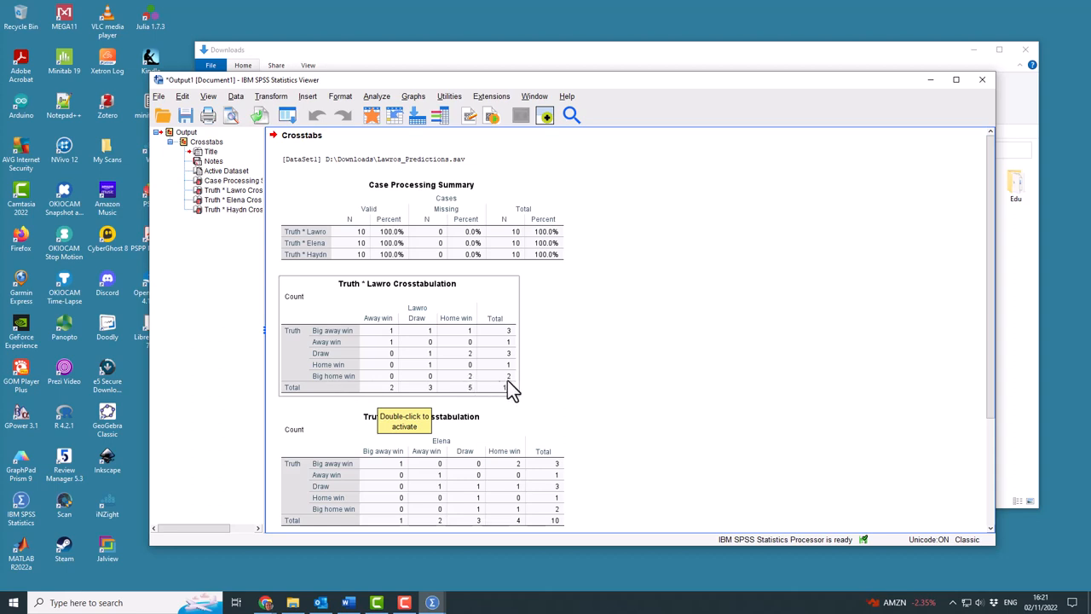
{"action": "scroll", "coordinate": [554, 426], "scroll_direction": "down", "scroll_amount": 3}
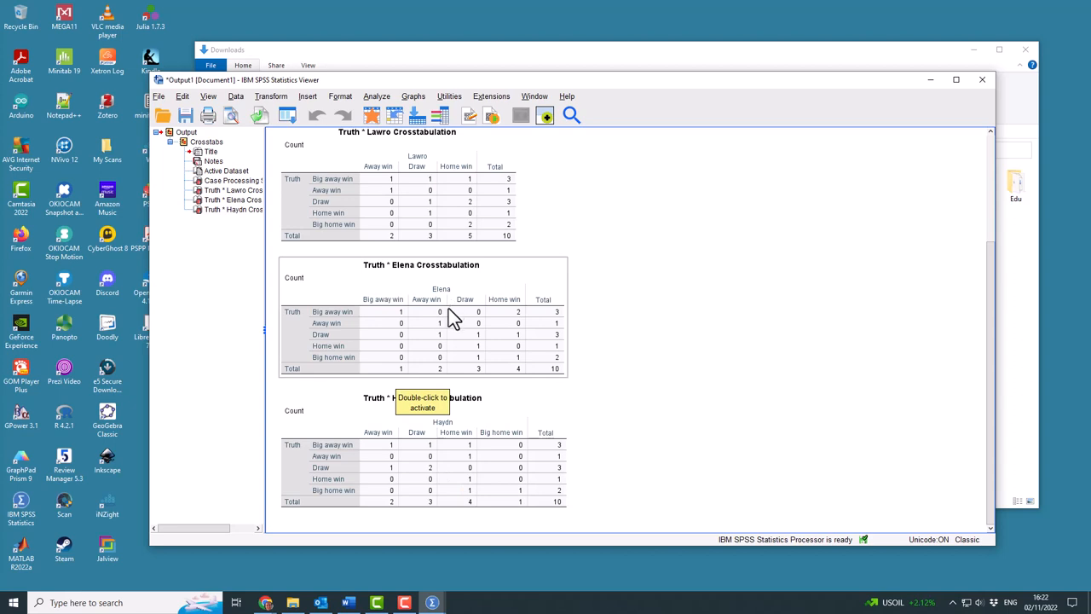
{"action": "left_click", "coordinate": [330, 237]}
{"action": "left_click", "coordinate": [342, 299]}
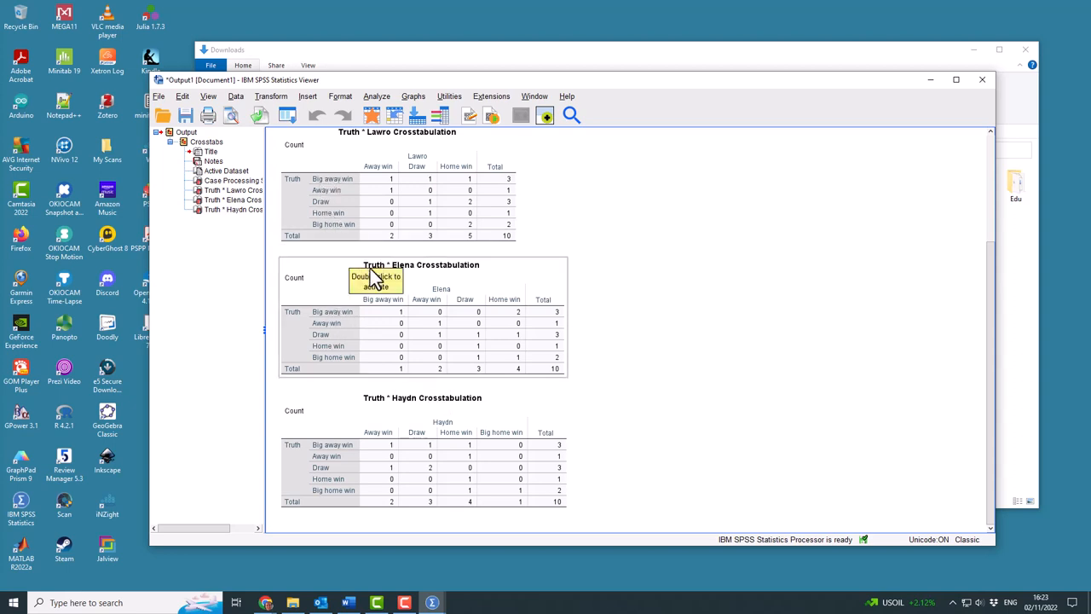
{"action": "left_click", "coordinate": [567, 185]}
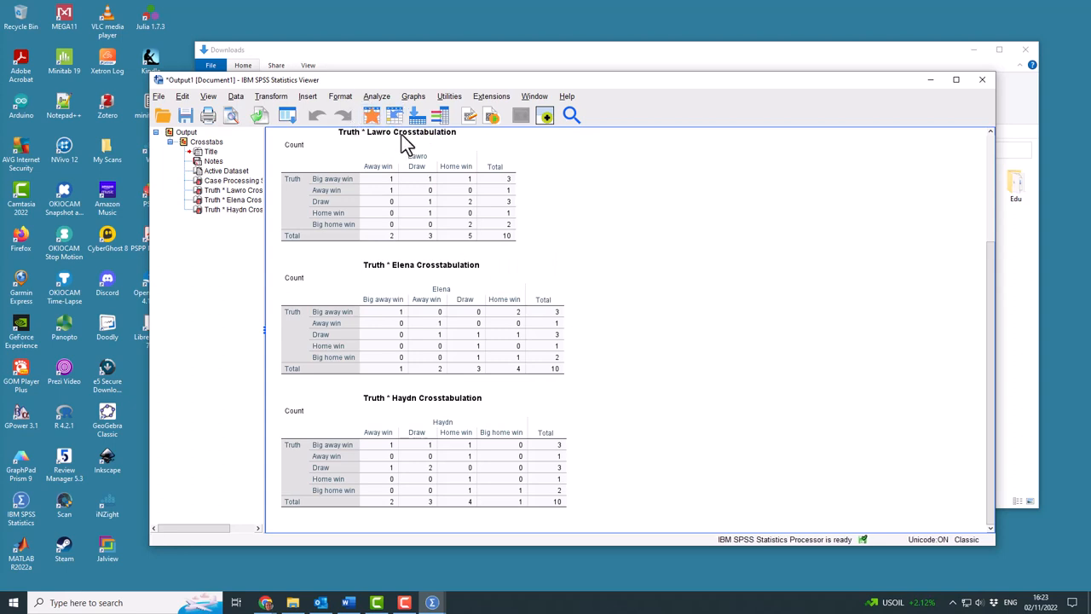
Step: Reopen Crosstabs and request the Kappa agreement statistic for each Truth comparison
{"action": "left_click", "coordinate": [378, 95]}
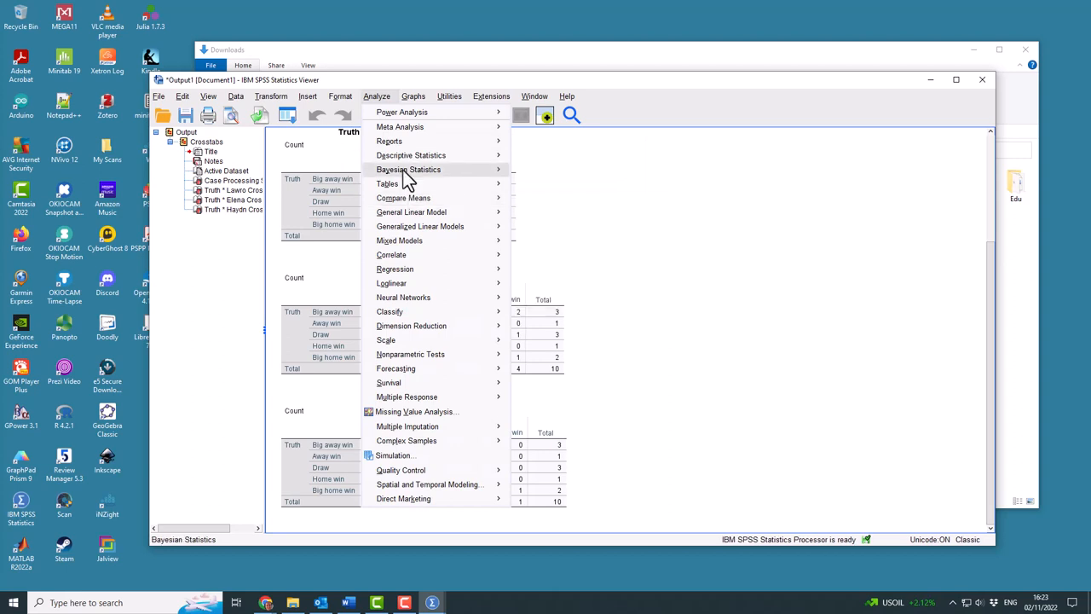
{"action": "mouse_move", "coordinate": [408, 170]}
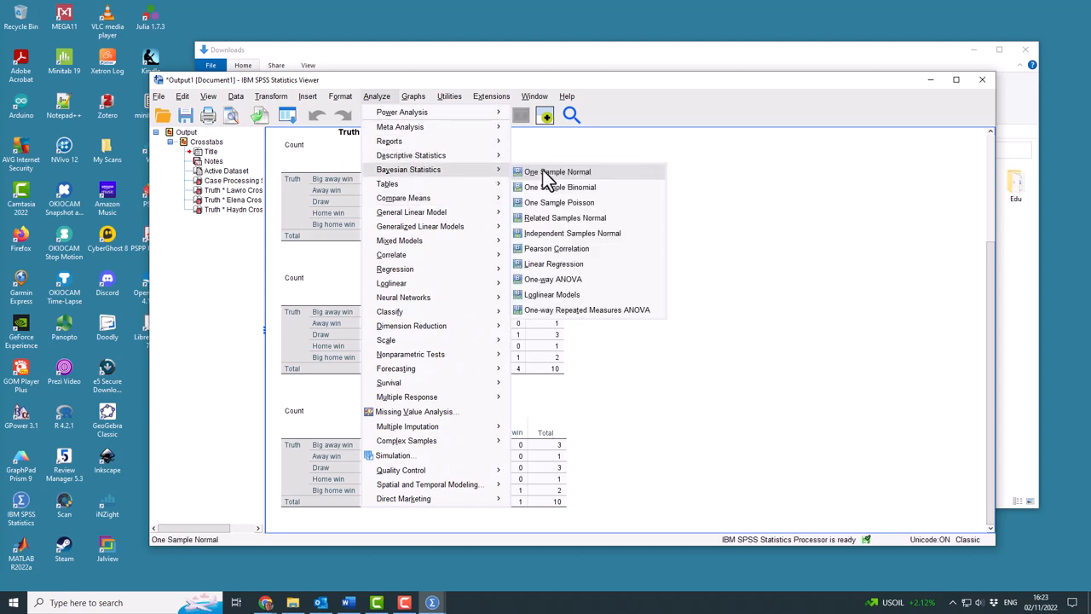
{"action": "left_click", "coordinate": [541, 219]}
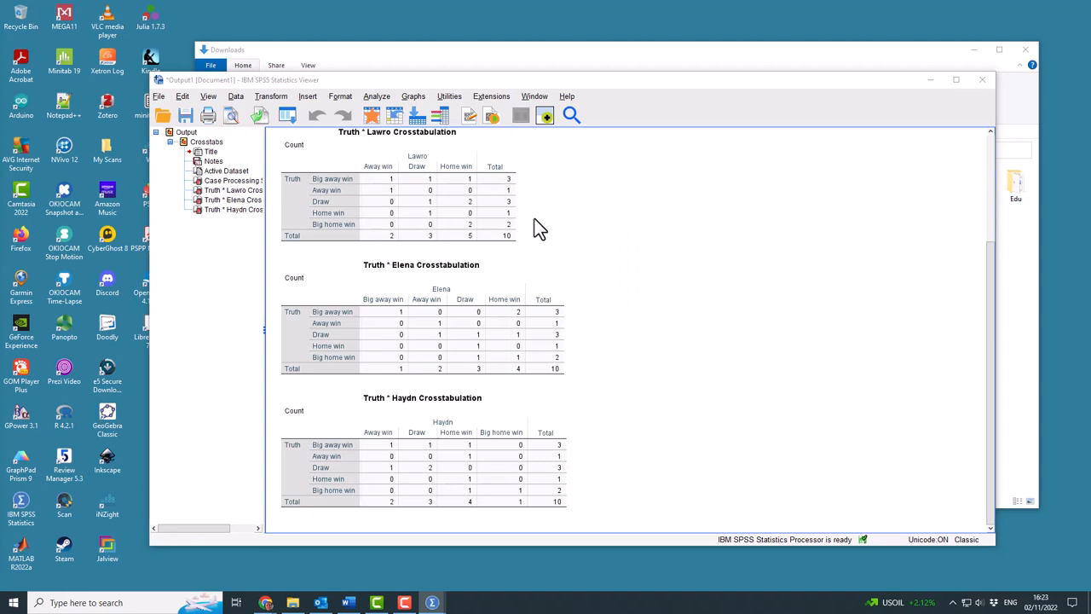
{"action": "left_click", "coordinate": [706, 248]}
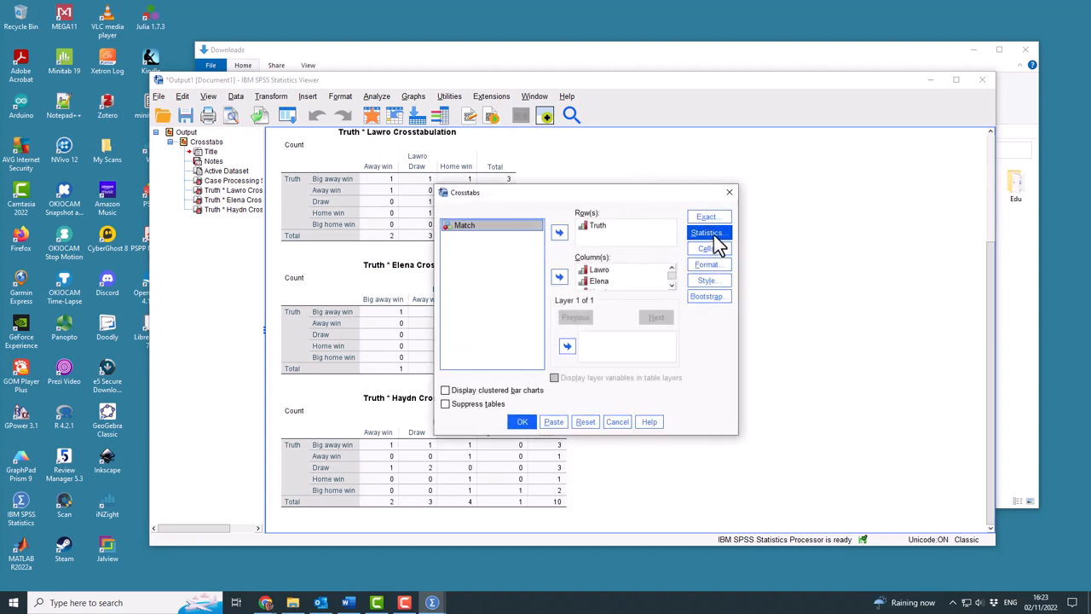
{"action": "left_click", "coordinate": [706, 232]}
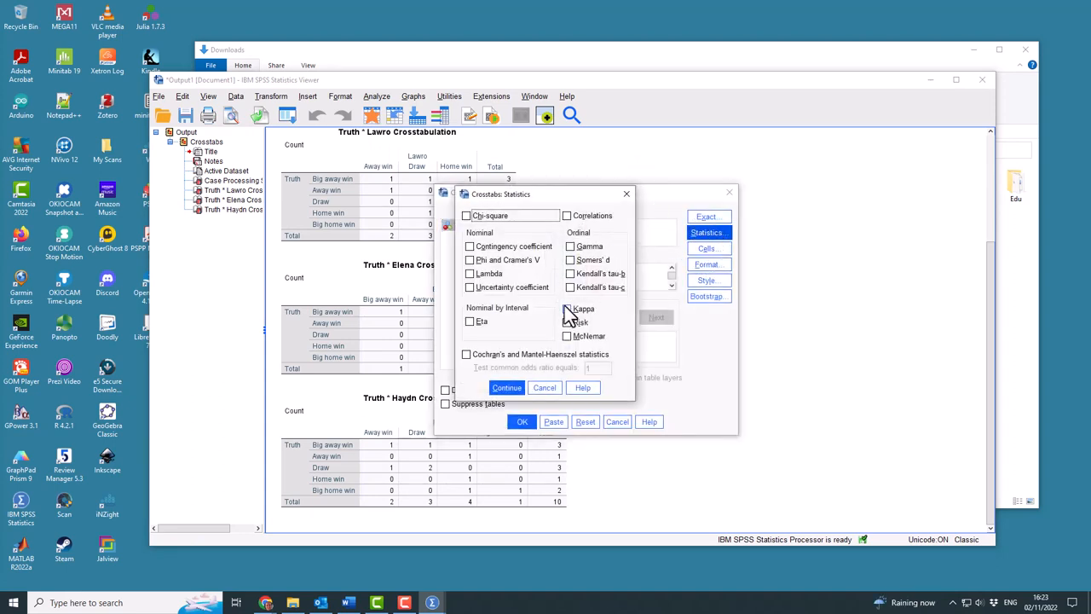
{"action": "left_click", "coordinate": [568, 308]}
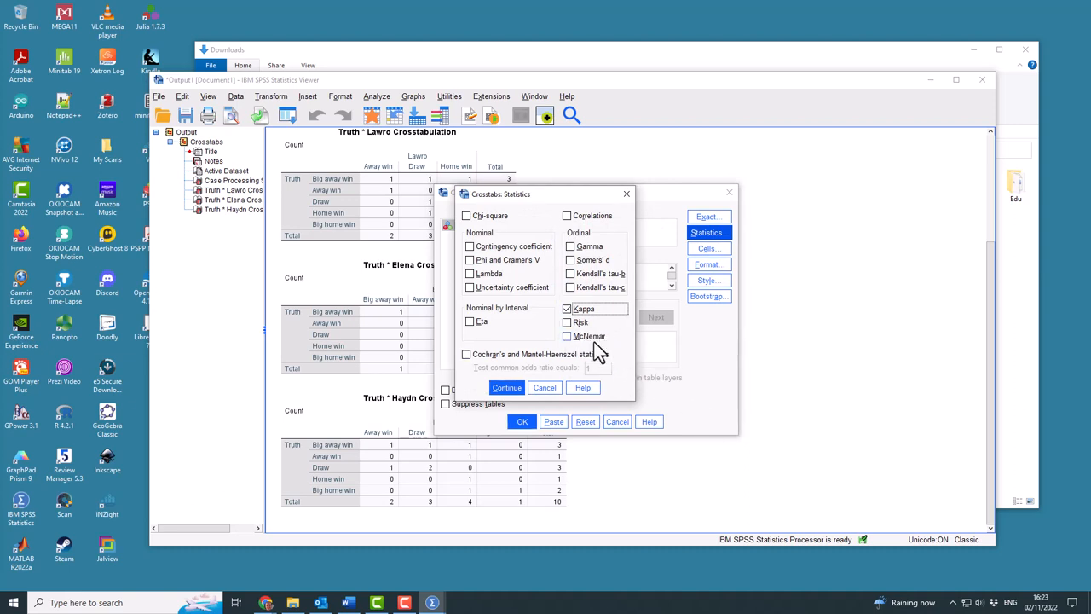
{"action": "left_click", "coordinate": [507, 387]}
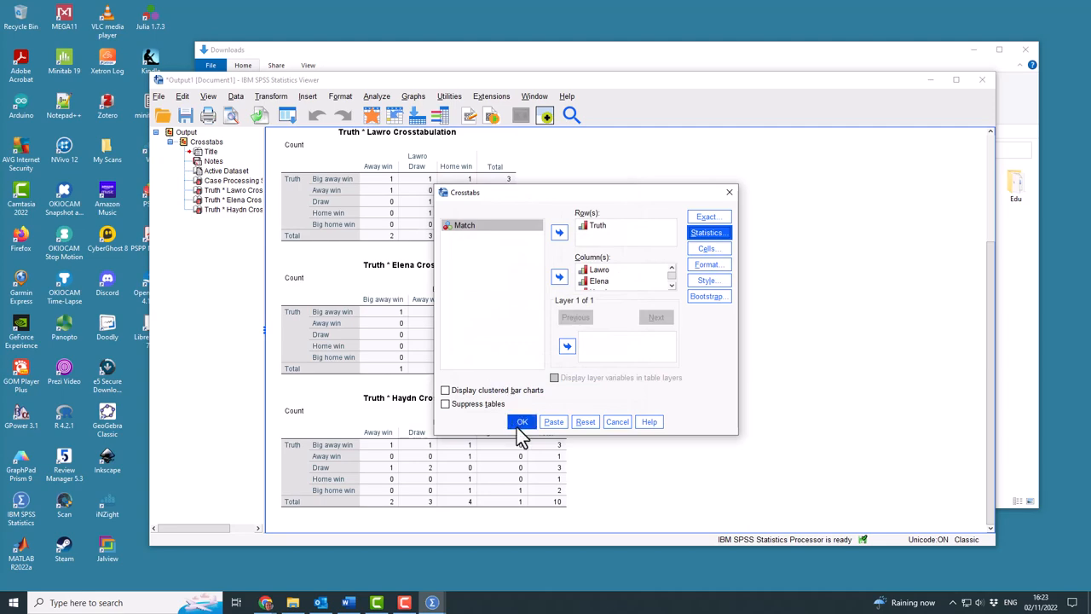
{"action": "left_click", "coordinate": [522, 422]}
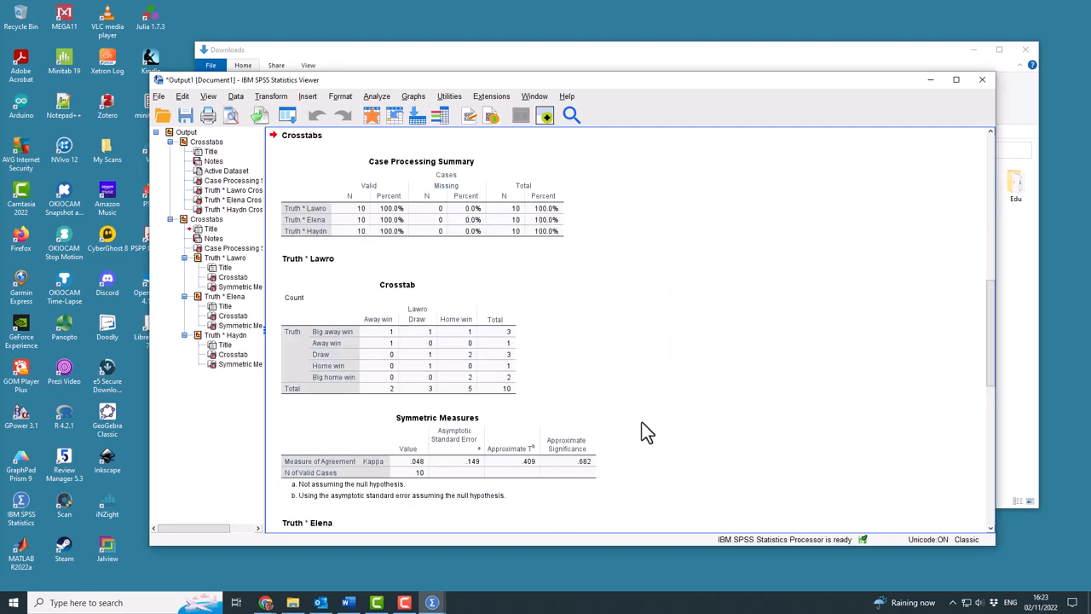
{"action": "scroll", "coordinate": [669, 432], "scroll_direction": "down", "scroll_amount": 3}
{"action": "scroll", "coordinate": [669, 432], "scroll_direction": "down", "scroll_amount": 3}
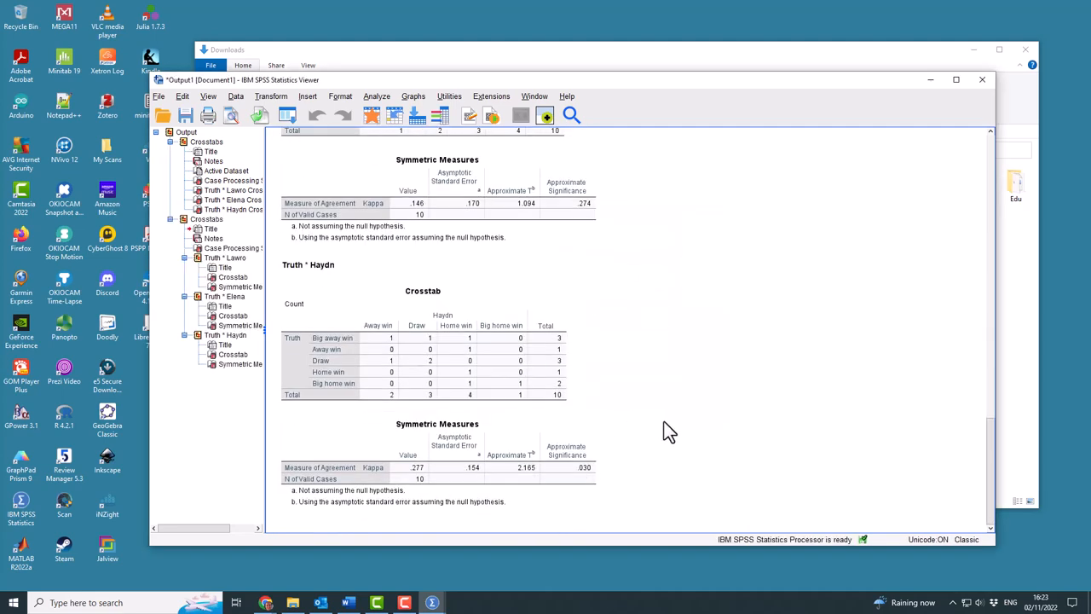
{"action": "left_click", "coordinate": [385, 459]}
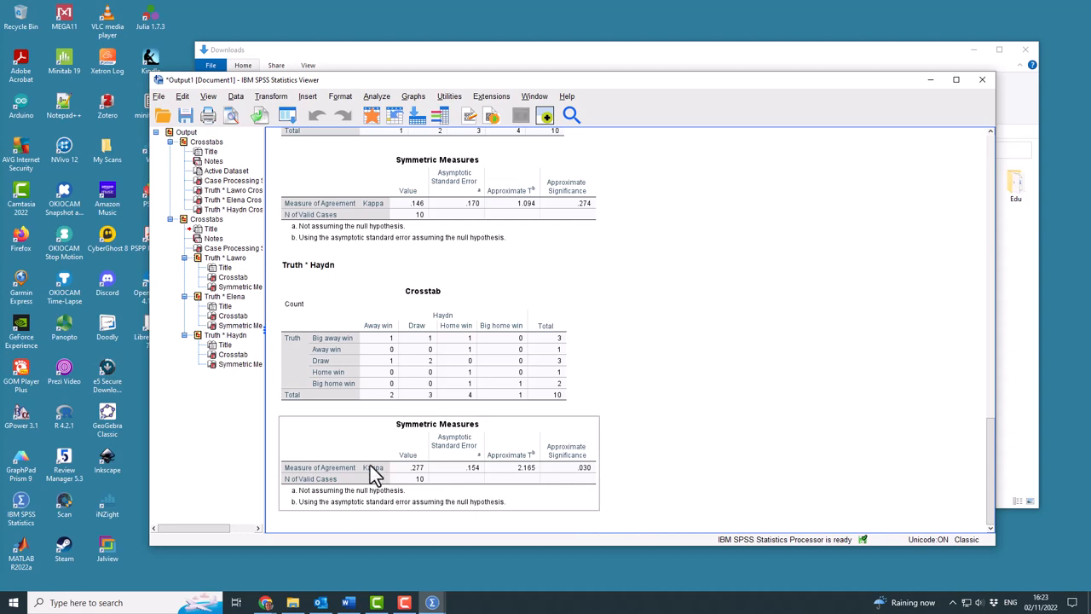
{"action": "scroll", "coordinate": [402, 491], "scroll_direction": "up", "scroll_amount": 5}
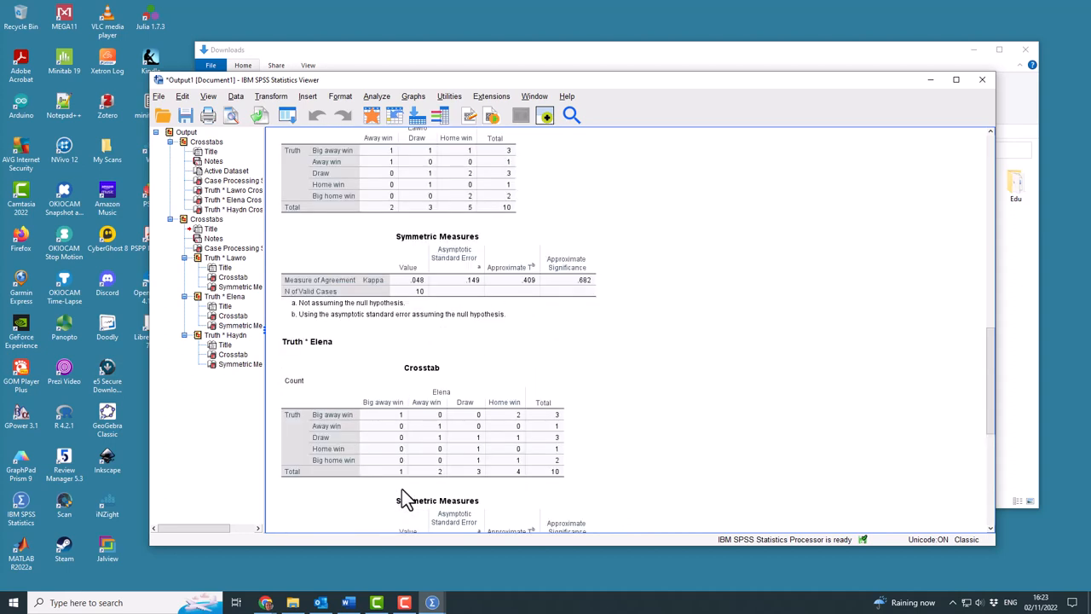
{"action": "left_click", "coordinate": [400, 481]}
{"action": "scroll", "coordinate": [403, 484], "scroll_direction": "up", "scroll_amount": 5}
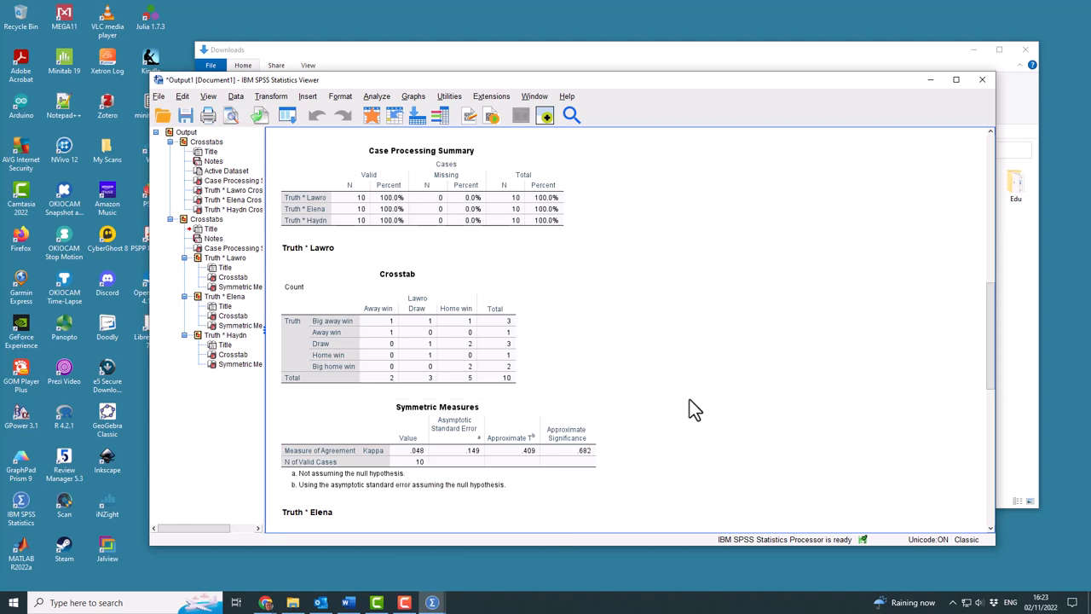
{"action": "left_click", "coordinate": [426, 322]}
{"action": "scroll", "coordinate": [643, 416], "scroll_direction": "down", "scroll_amount": 2}
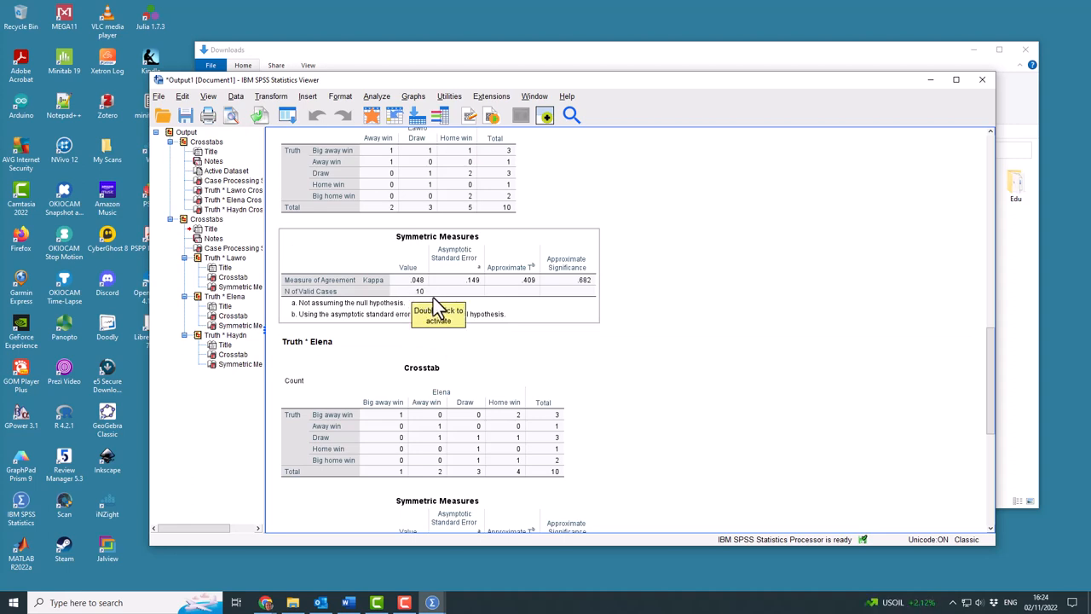
{"action": "scroll", "coordinate": [438, 305], "scroll_direction": "down", "scroll_amount": 3}
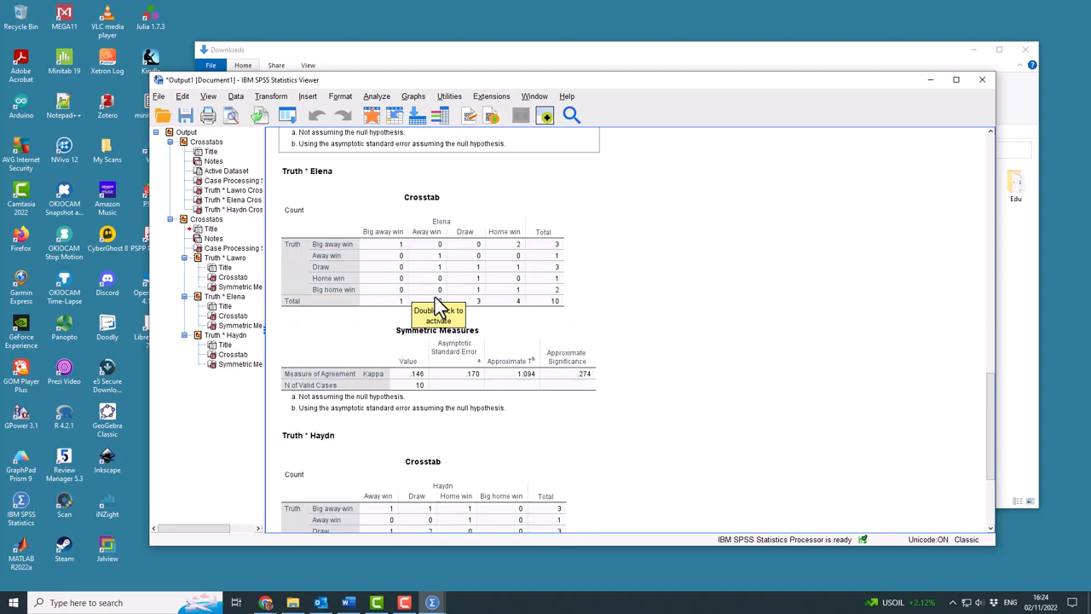
{"action": "scroll", "coordinate": [439, 305], "scroll_direction": "down", "scroll_amount": 3}
{"action": "left_click", "coordinate": [482, 266]}
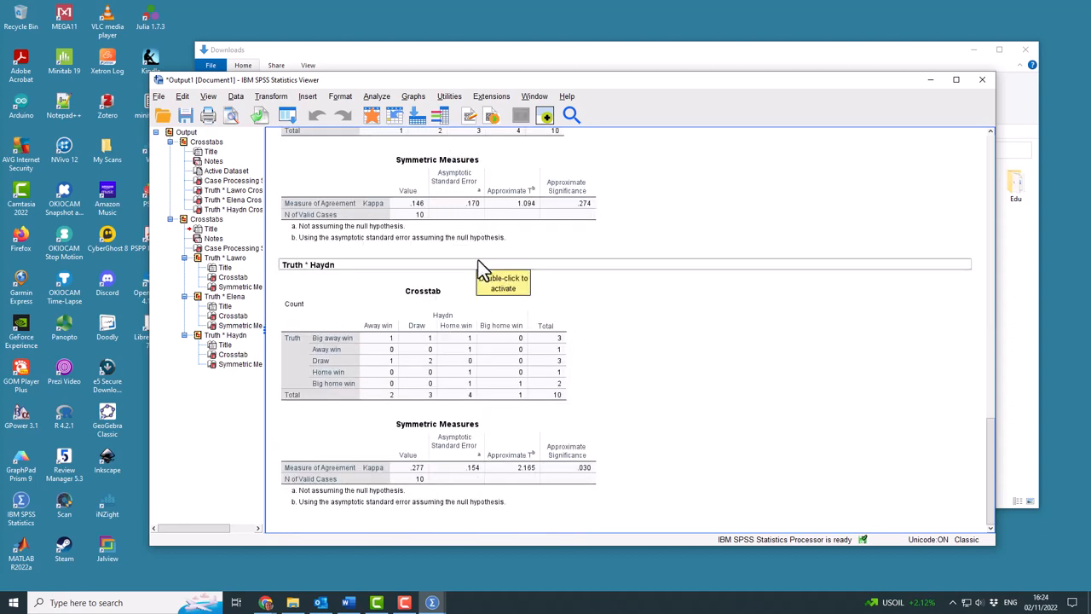
{"action": "scroll", "coordinate": [478, 260], "scroll_direction": "up", "scroll_amount": 3}
{"action": "left_click", "coordinate": [524, 392]}
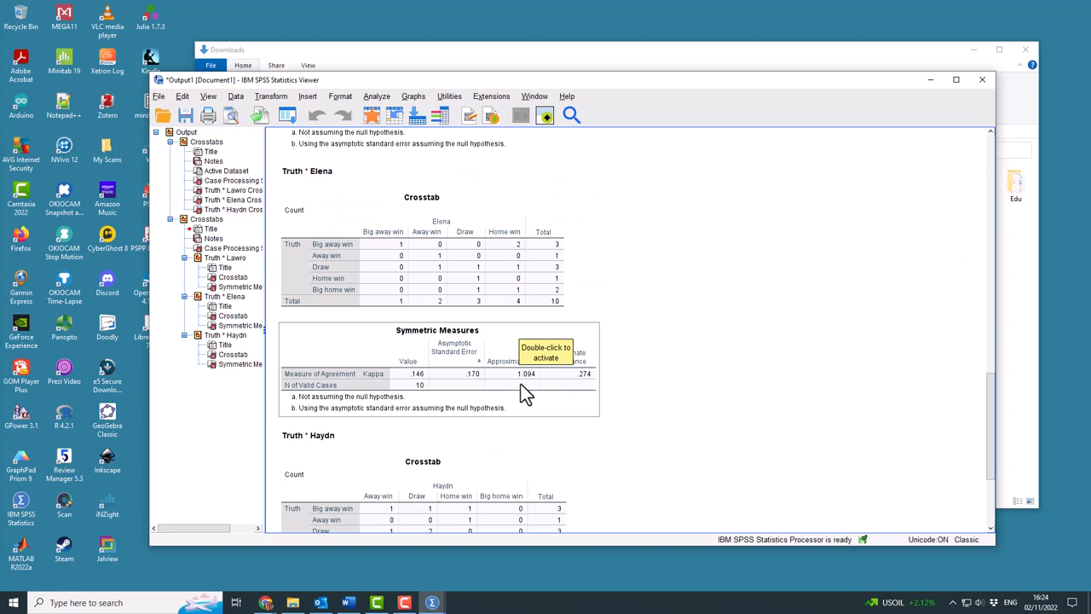
{"action": "scroll", "coordinate": [525, 393], "scroll_direction": "down", "scroll_amount": 3}
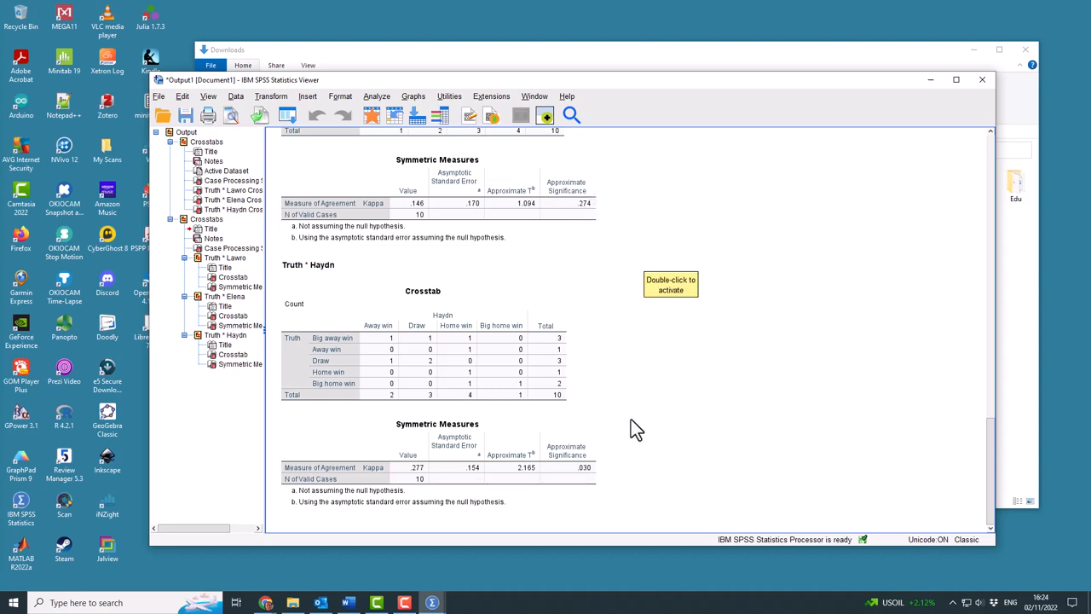
{"action": "left_click", "coordinate": [578, 468]}
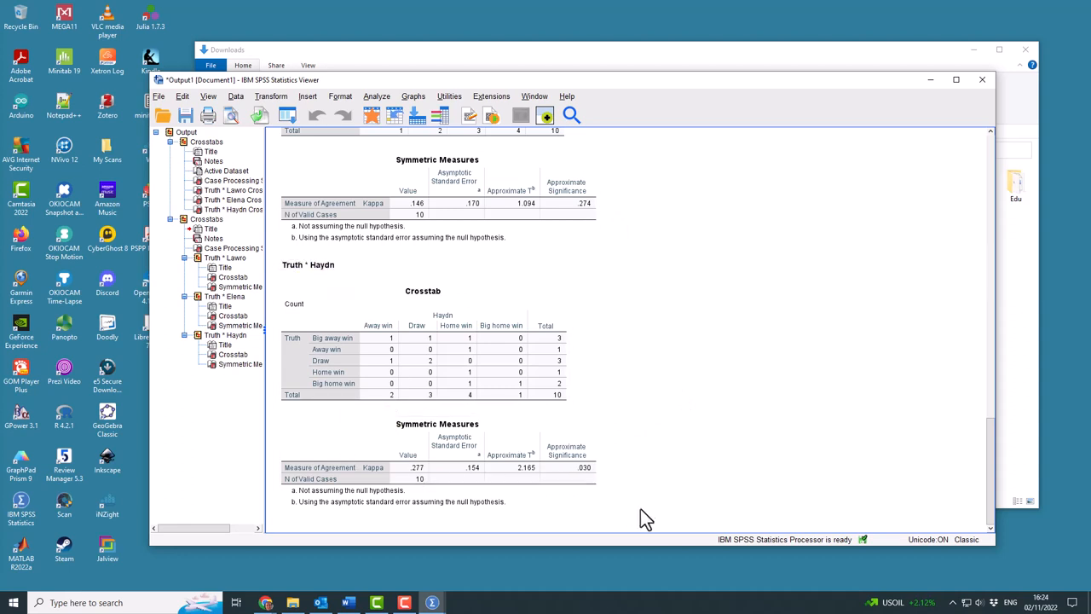
{"action": "left_click", "coordinate": [588, 469]}
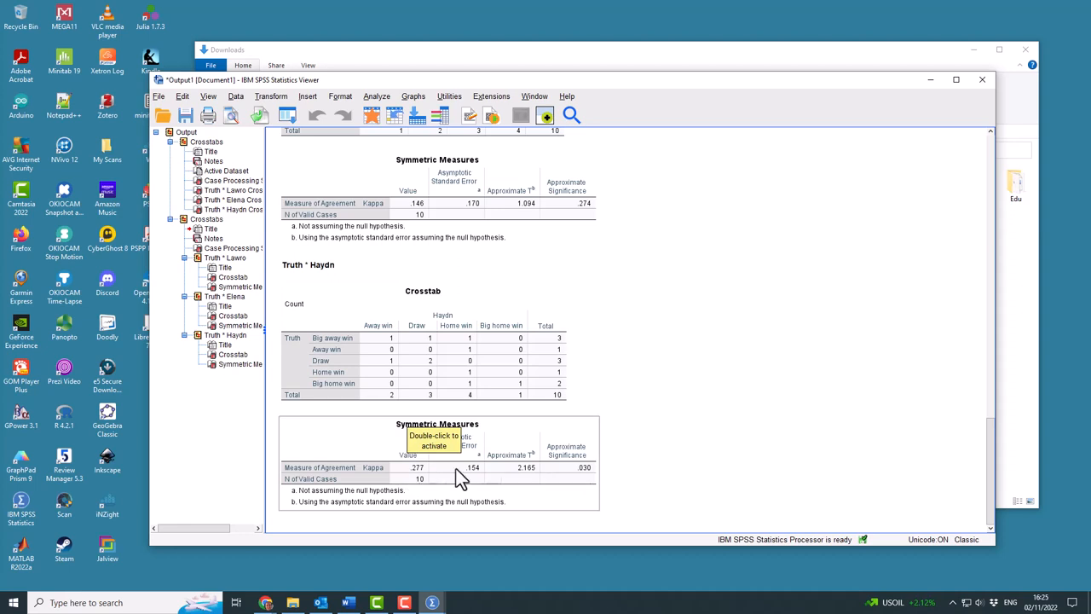
{"action": "left_click", "coordinate": [367, 315]}
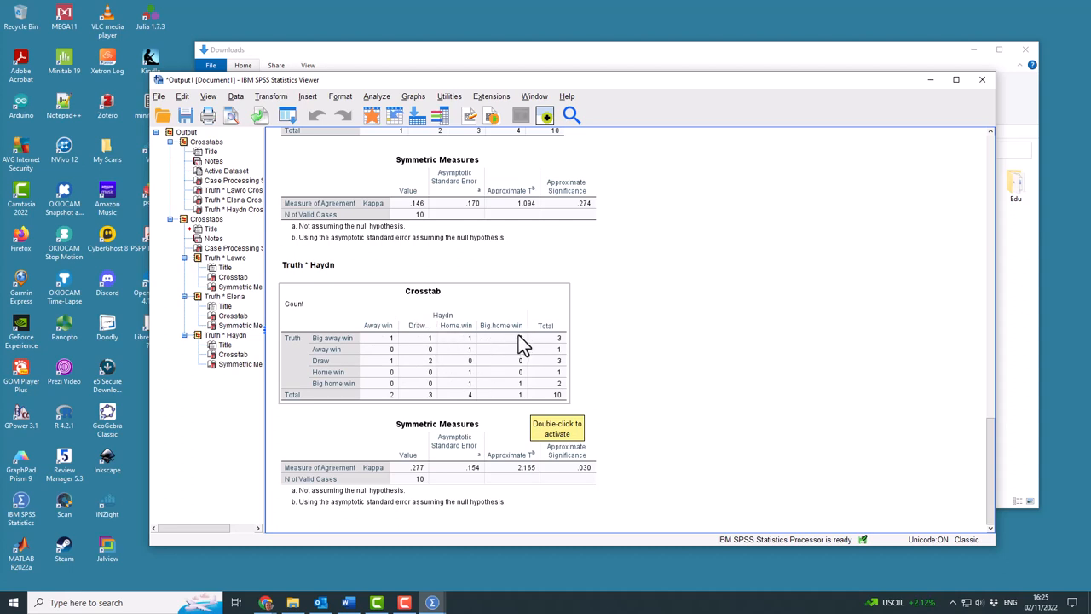
{"action": "left_click", "coordinate": [515, 471]}
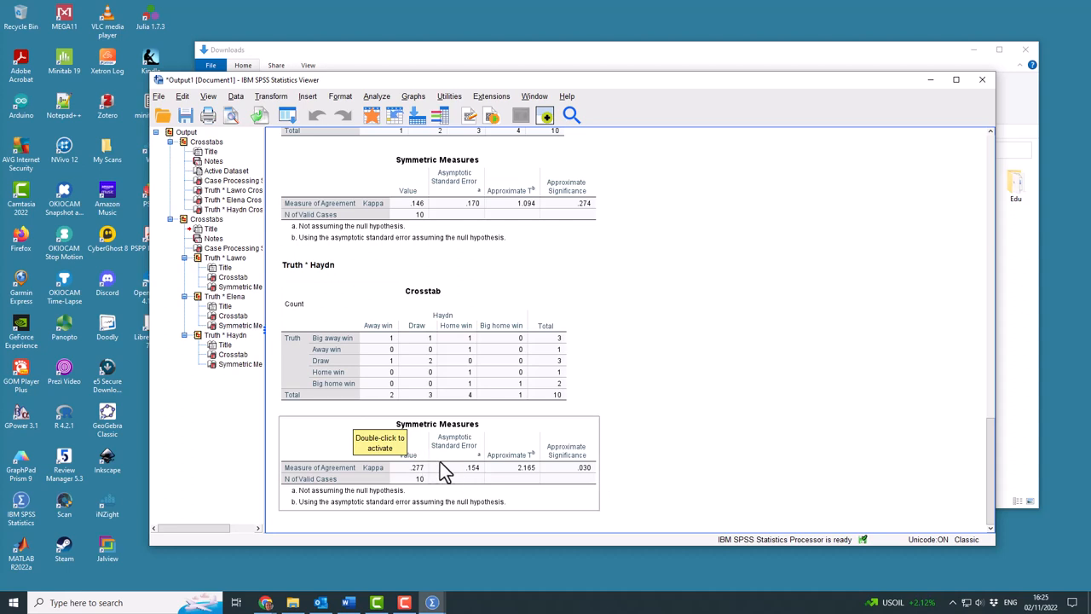
{"action": "scroll", "coordinate": [552, 462], "scroll_direction": "up", "scroll_amount": 3}
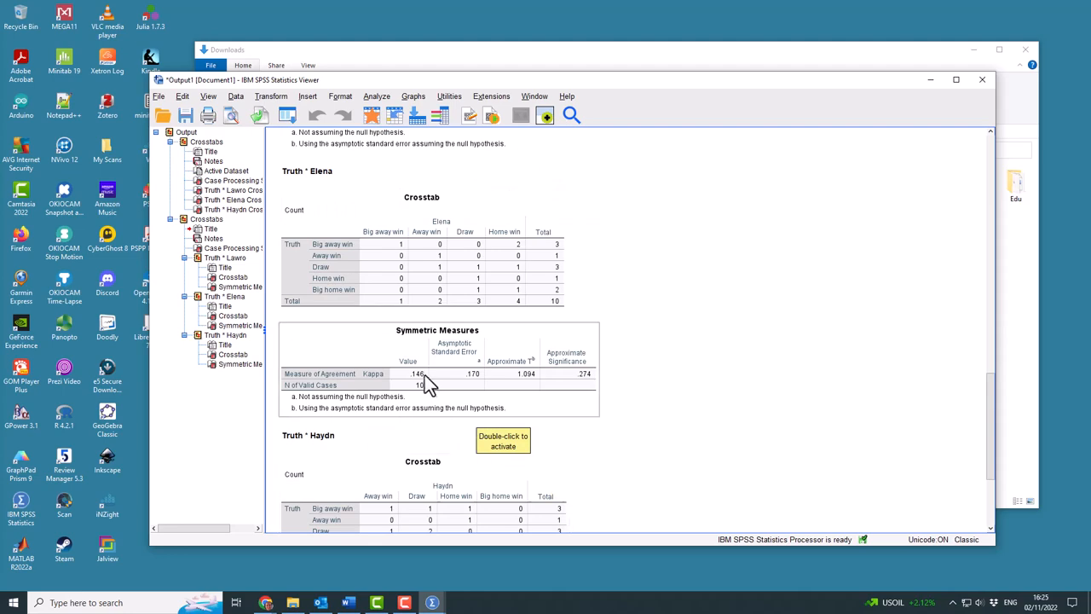
{"action": "scroll", "coordinate": [407, 380], "scroll_direction": "up", "scroll_amount": 3}
{"action": "scroll", "coordinate": [426, 375], "scroll_direction": "up", "scroll_amount": 2}
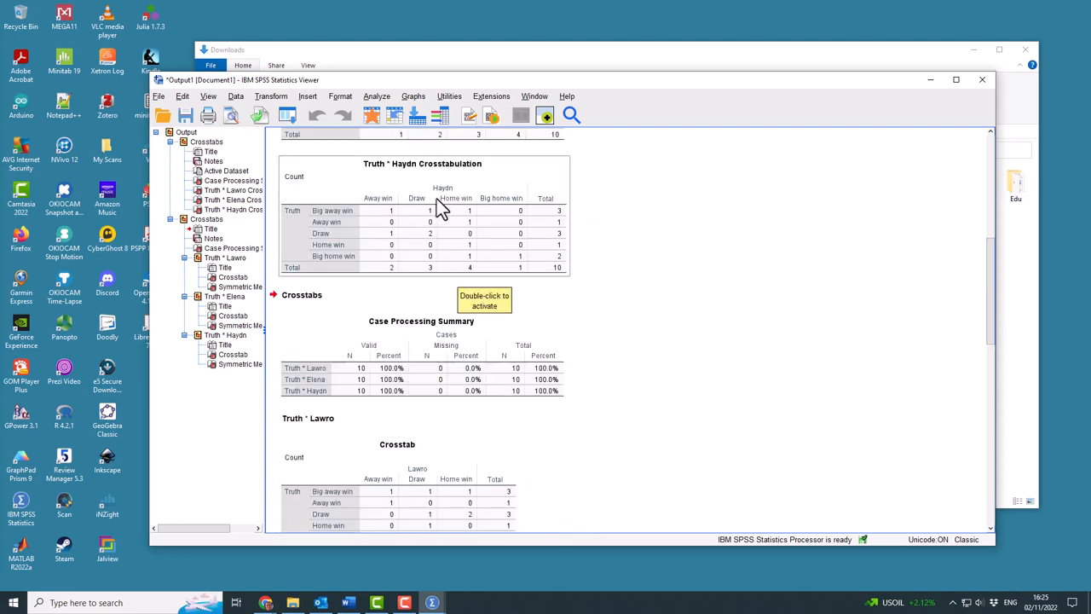
{"action": "scroll", "coordinate": [530, 452], "scroll_direction": "down", "scroll_amount": 4}
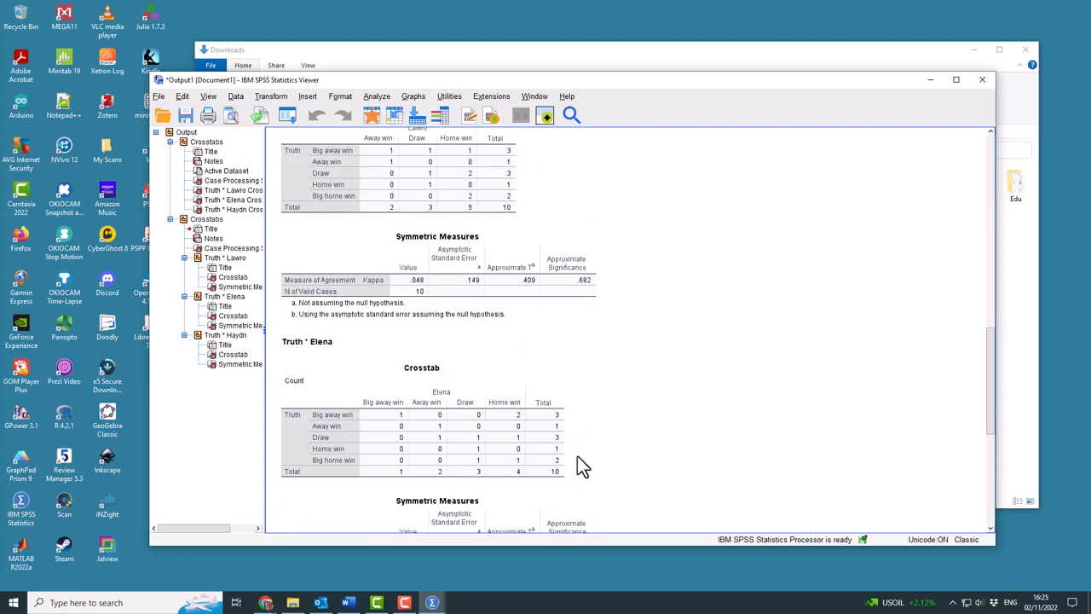
{"action": "scroll", "coordinate": [577, 456], "scroll_direction": "down", "scroll_amount": 3}
{"action": "left_click", "coordinate": [601, 480]}
{"action": "left_click", "coordinate": [588, 187]}
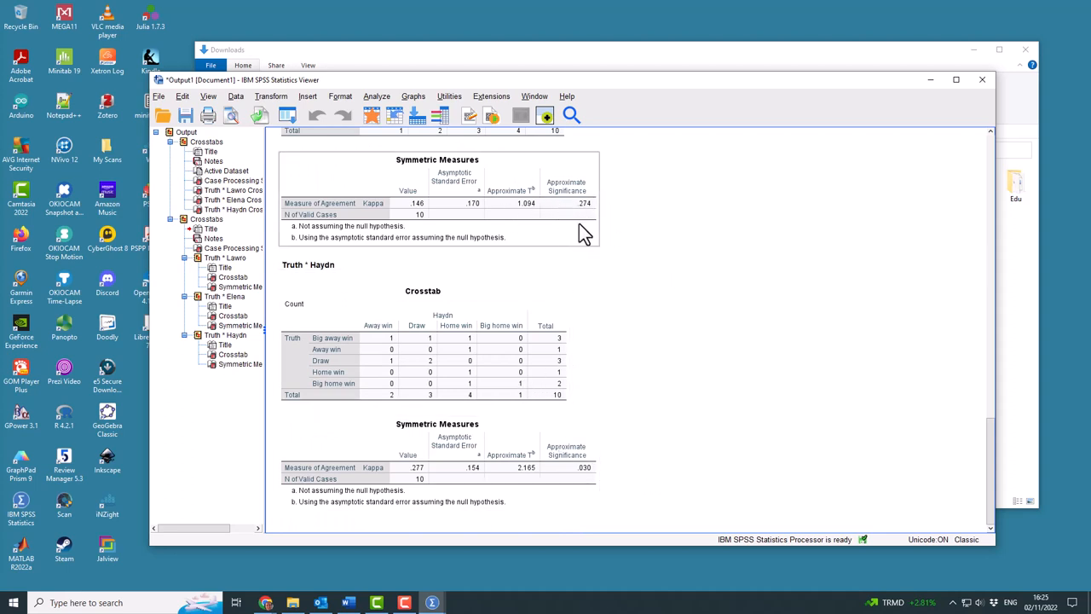
{"action": "scroll", "coordinate": [579, 224], "scroll_direction": "up", "scroll_amount": 3}
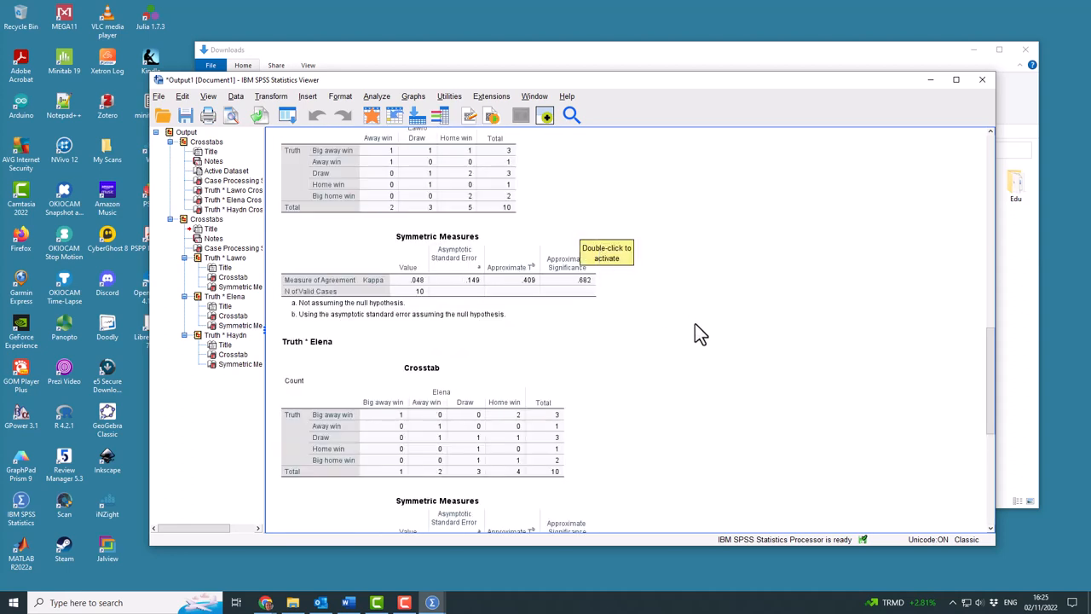